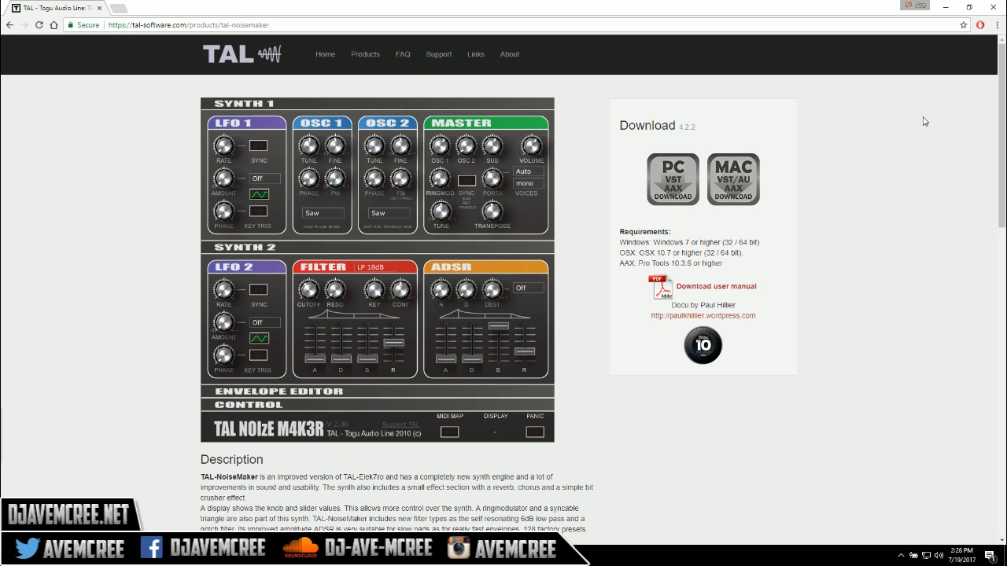
# Switch from the browser to FL Studio and expand the Synth 2 section of the TAL NoiseMaker plugin.
pyautogui.click(939, 13)
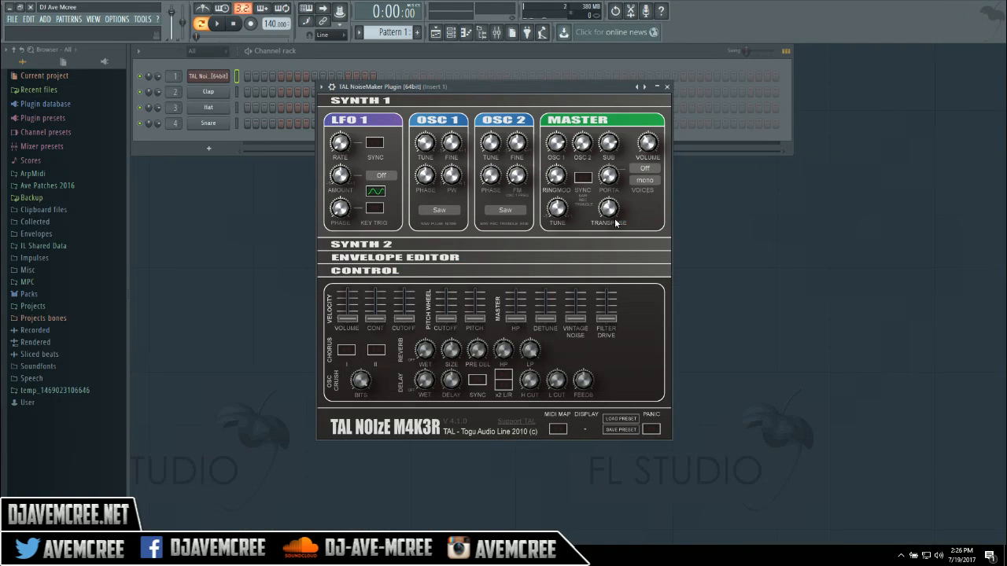
pyautogui.click(560, 246)
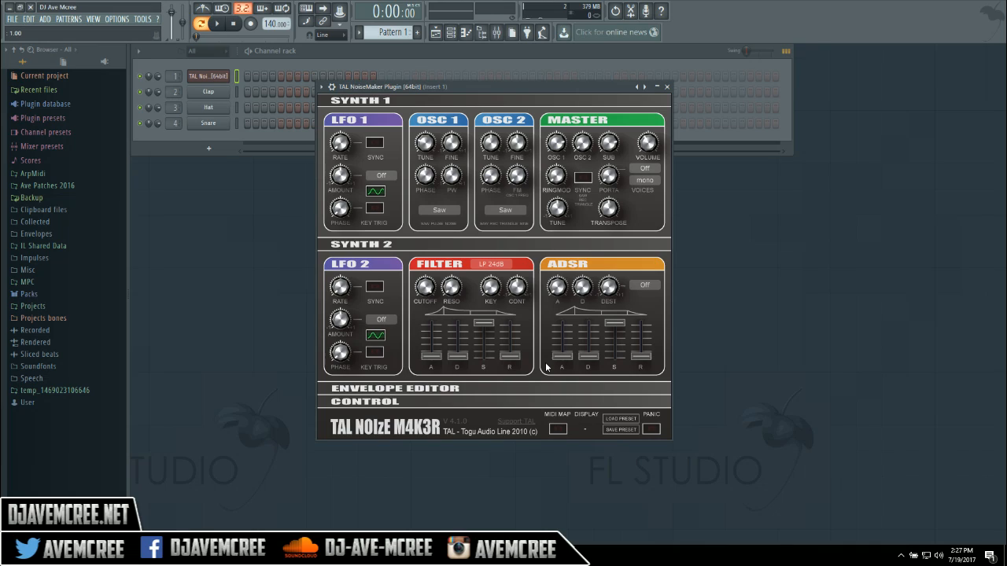
pyautogui.click(490, 239)
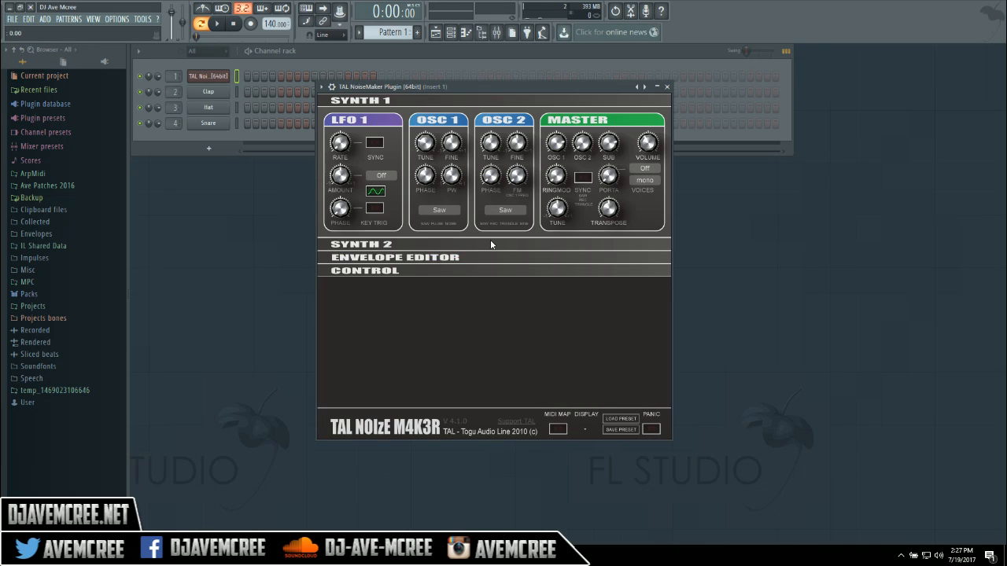
pyautogui.click(490, 239)
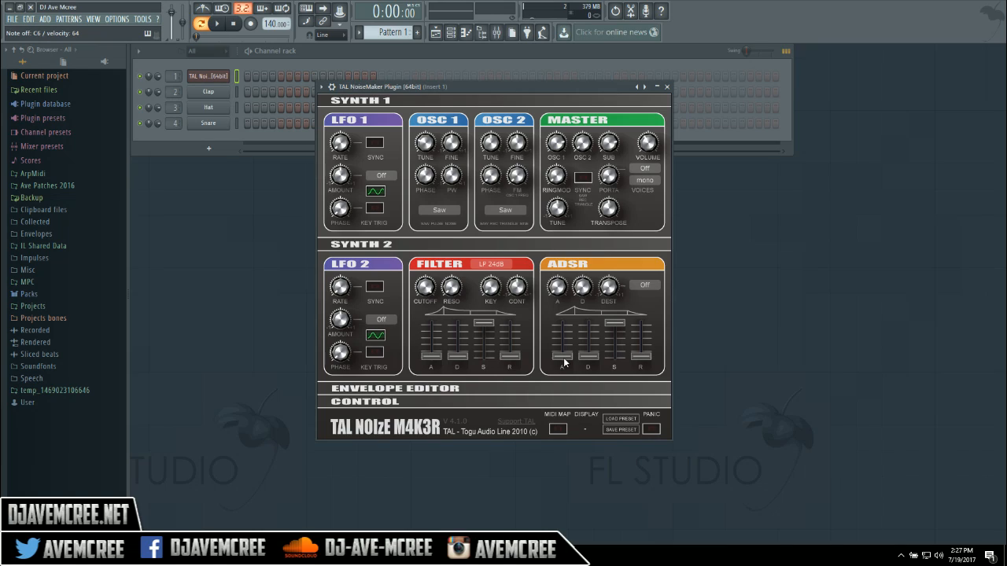
# Set the amplitude ADSR attack to 0.63 and its release to 0.64.
pyautogui.moveTo(564, 357); pyautogui.dragTo(564, 291)
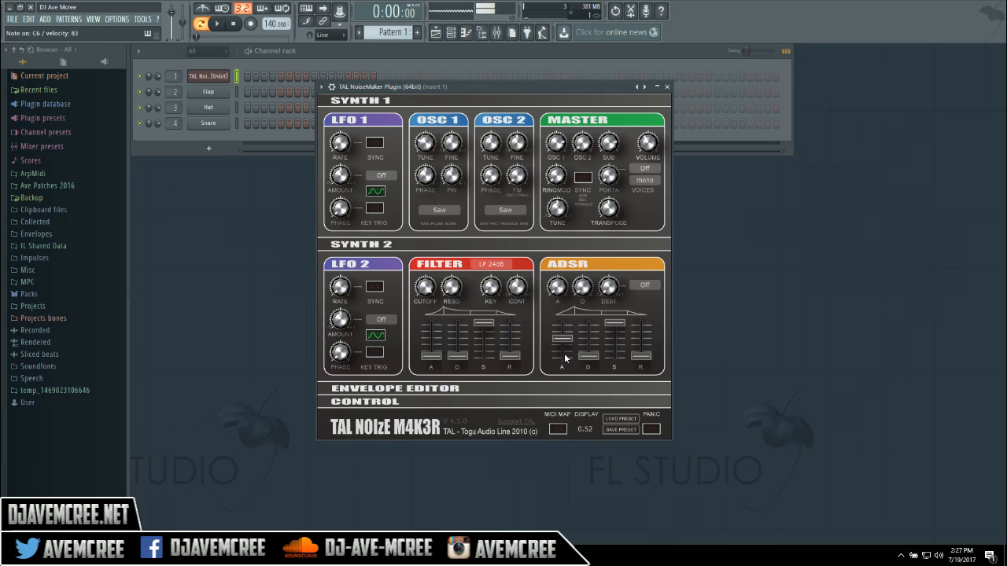
pyautogui.moveTo(565, 337); pyautogui.dragTo(565, 326)
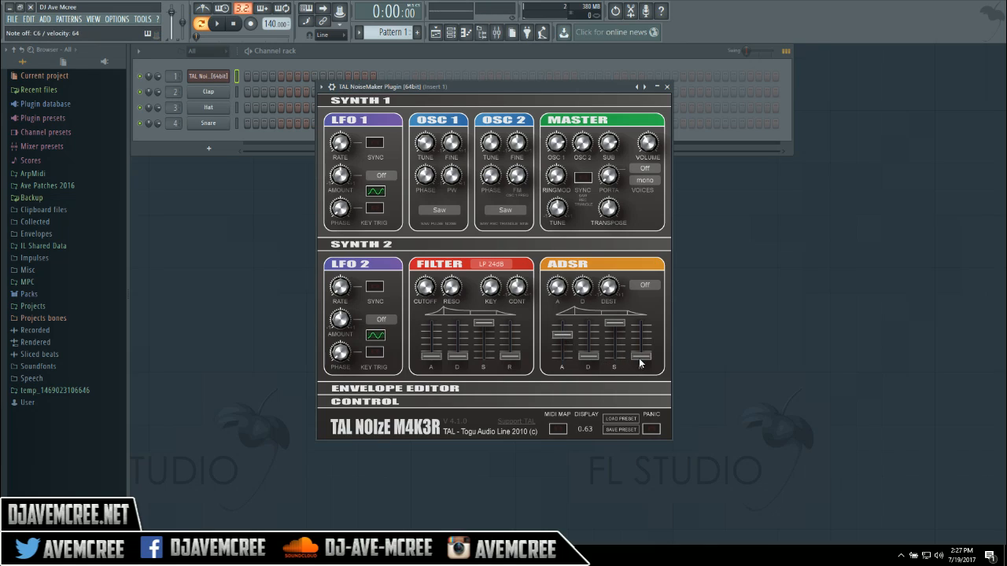
pyautogui.moveTo(641, 360); pyautogui.dragTo(642, 280)
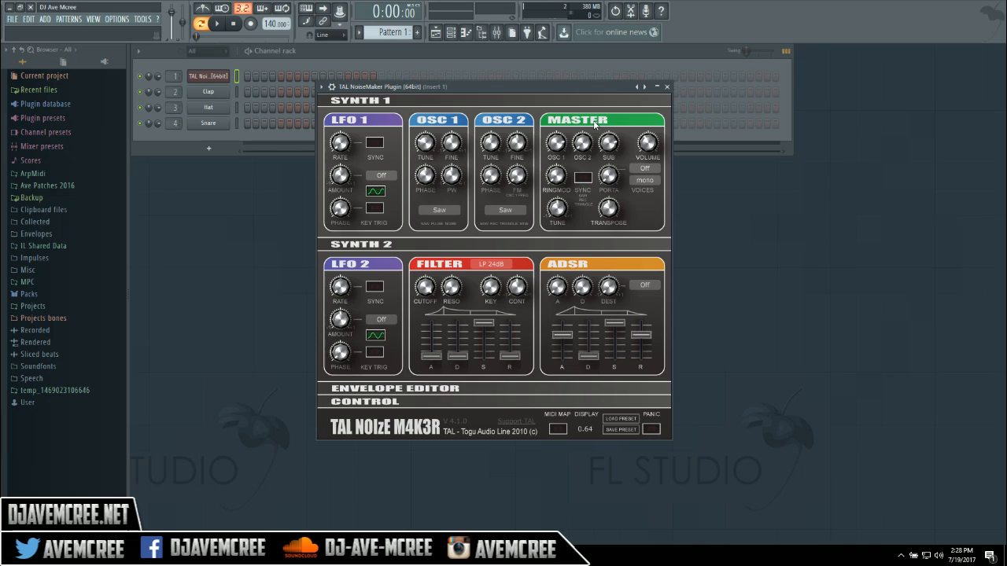
# Change the synth's Master voices setting to 4.
pyautogui.click(646, 181)
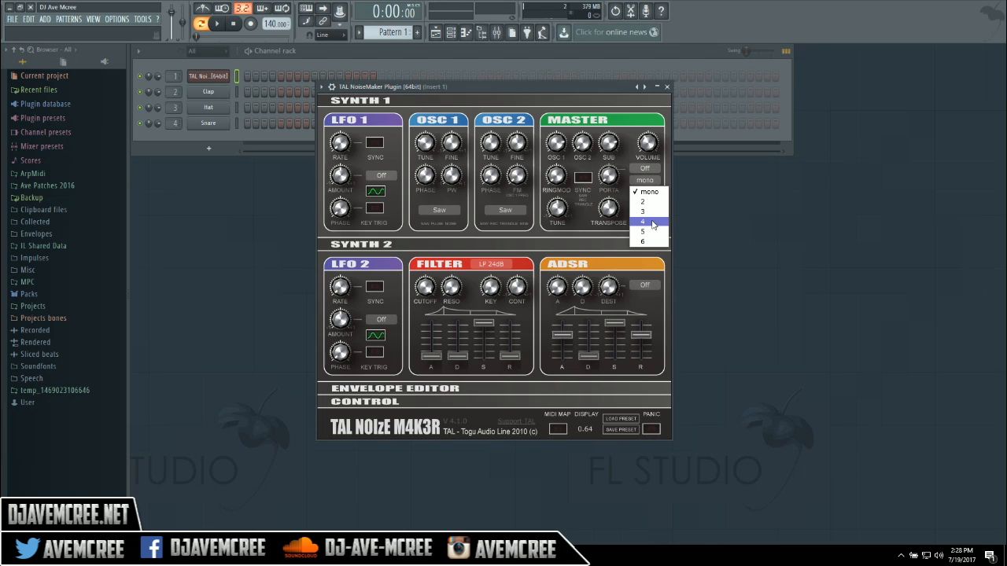
pyautogui.click(652, 223)
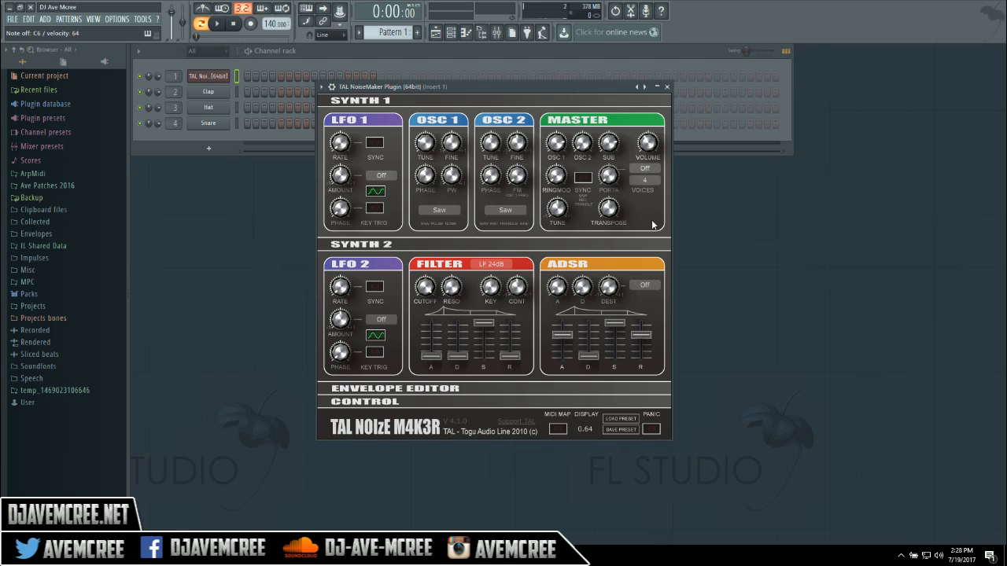
# Examine the waveform choices available for OSC 1 and OSC 2, keeping the Synth 2 section expanded.
pyautogui.click(443, 216)
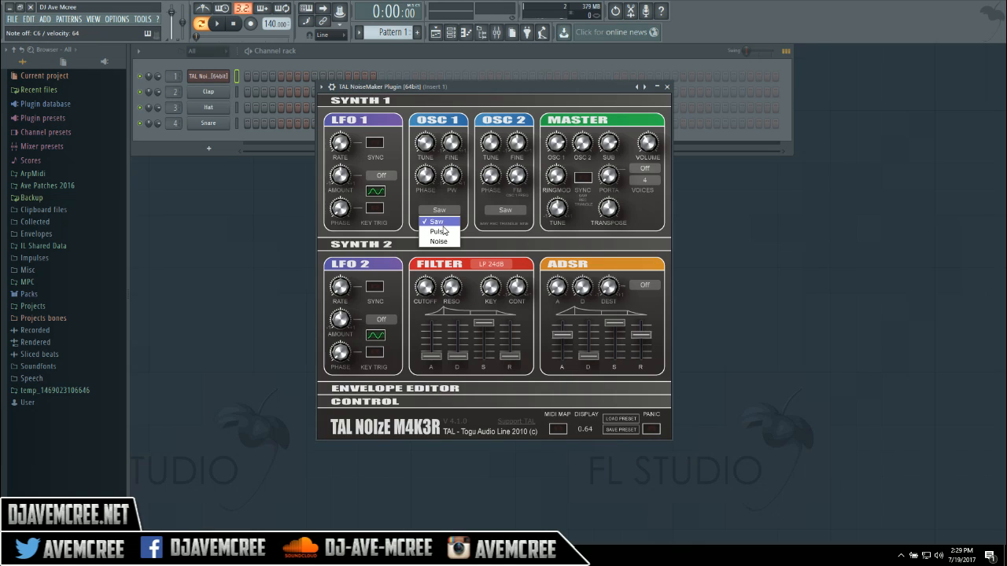
pyautogui.click(514, 211)
pyautogui.click(514, 211)
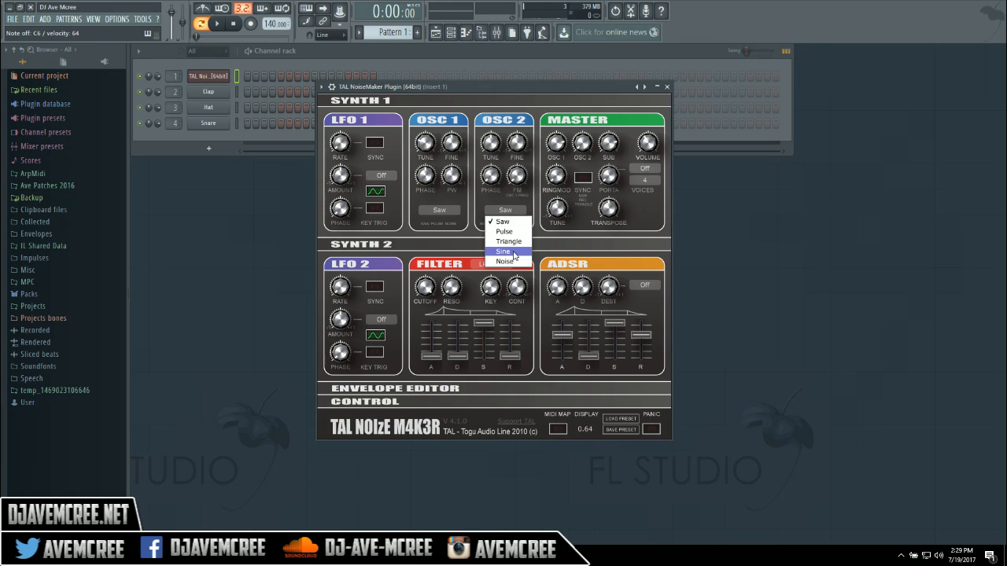
pyautogui.click(459, 245)
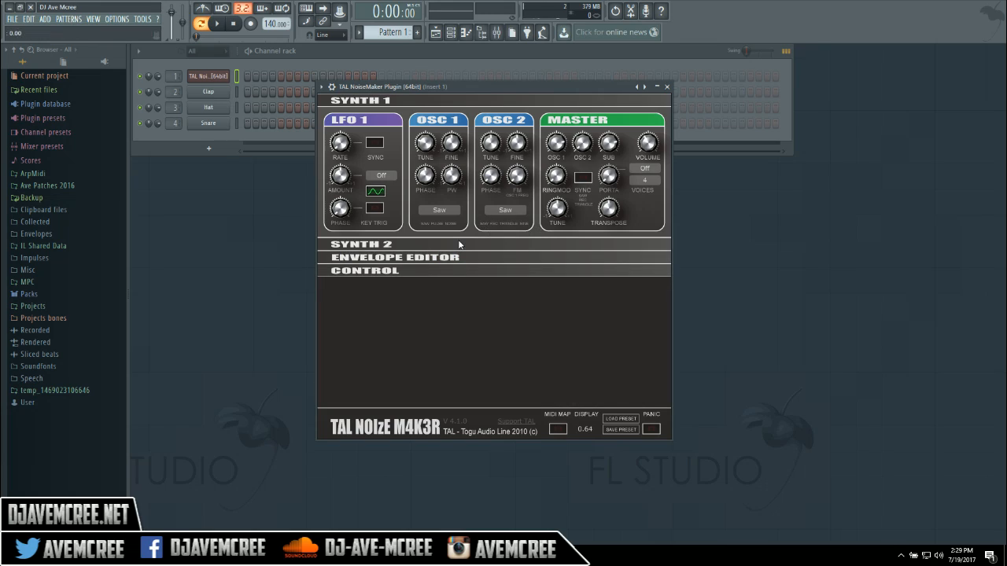
pyautogui.click(459, 245)
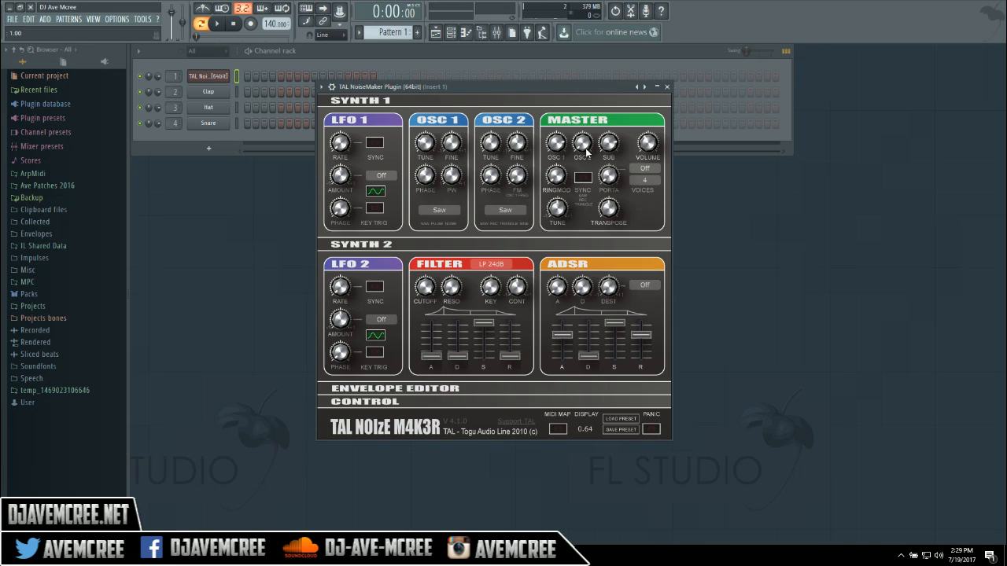
# Raise the OSC 2 level in the Master section and set the sub oscillator level to -10.55 dB.
pyautogui.moveTo(583, 149); pyautogui.dragTo(568, 46)
pyautogui.moveTo(609, 147); pyautogui.dragTo(603, 167)
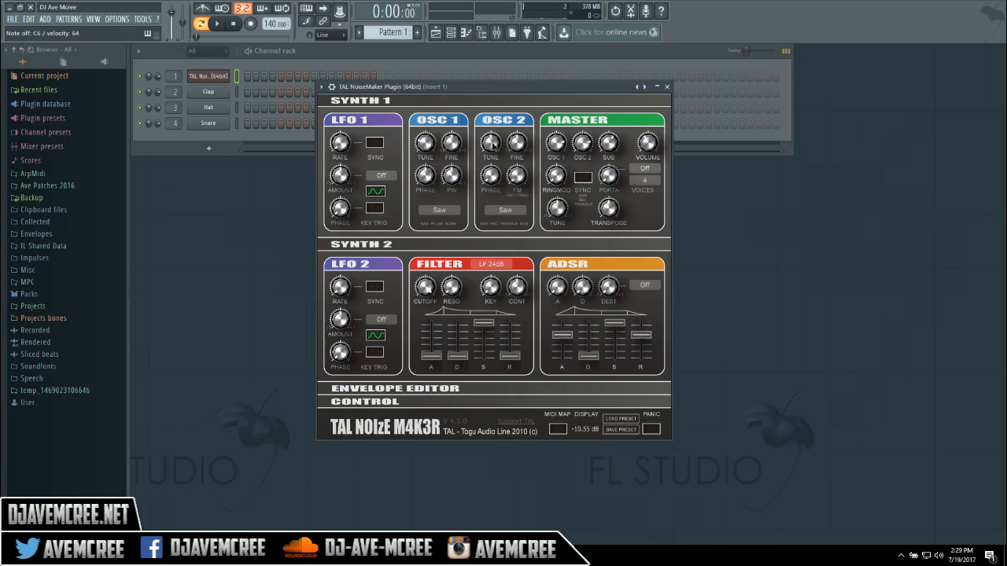
# Tune OSC 2 down to -12 semitones.
pyautogui.click(492, 145)
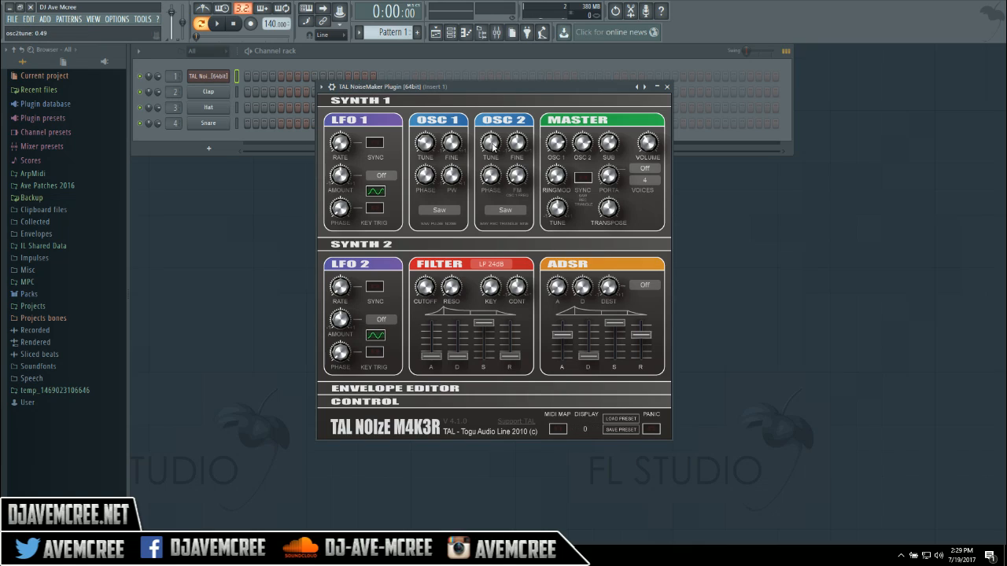
pyautogui.moveTo(493, 146); pyautogui.dragTo(495, 181)
# Try the Noise waveform on OSC 1 and check the LFO 1 destination choices.
pyautogui.click(443, 211)
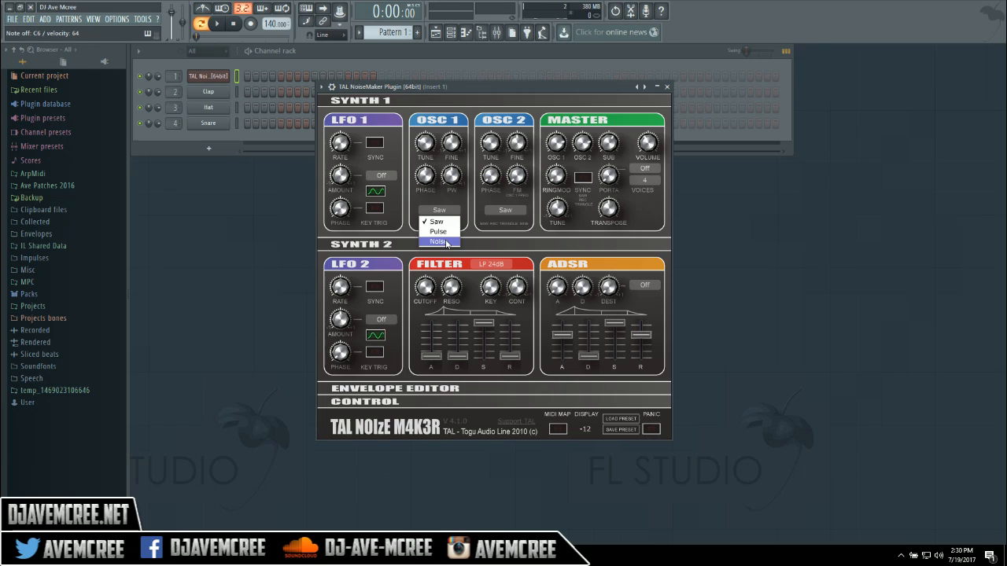
pyautogui.click(445, 242)
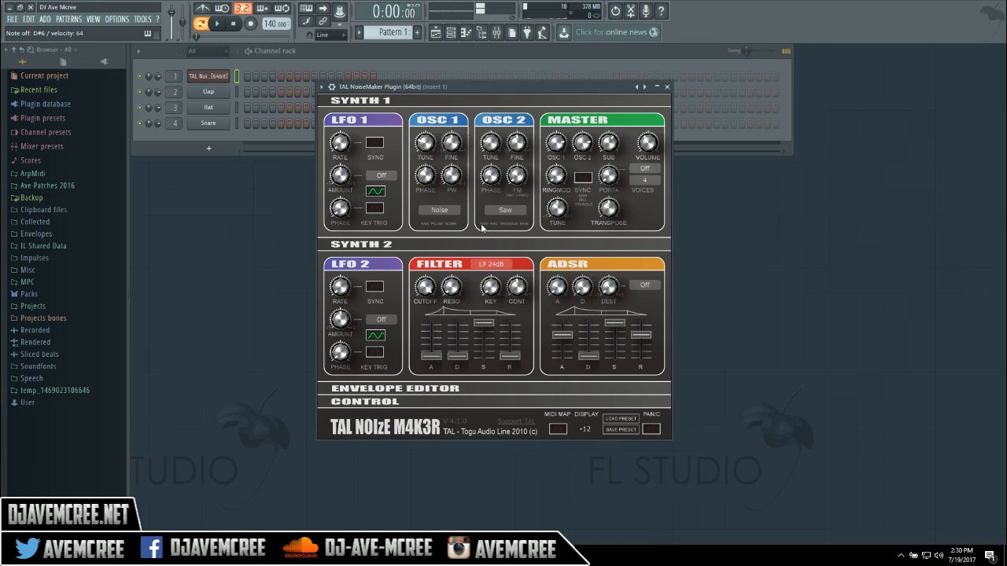
pyautogui.click(392, 174)
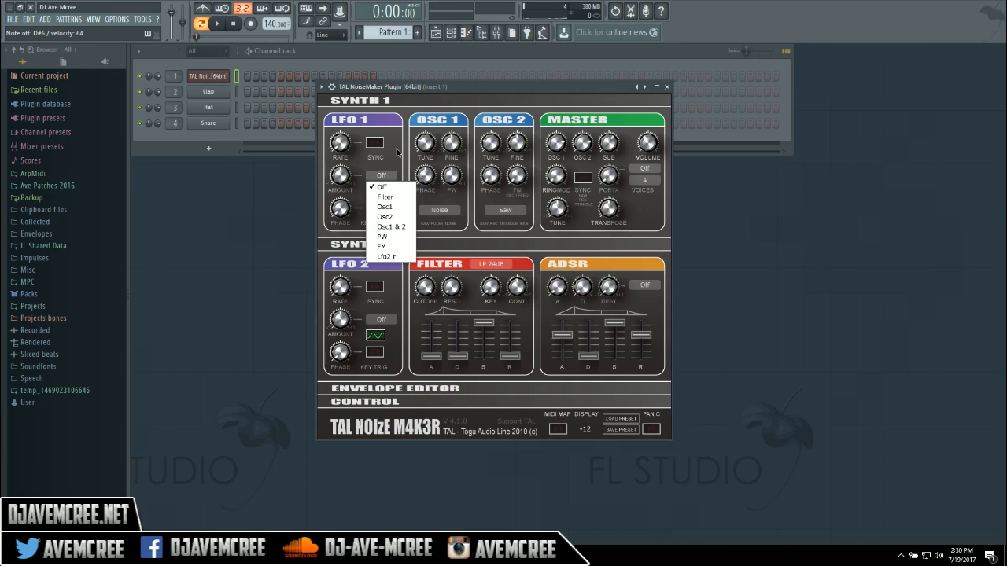
pyautogui.click(399, 164)
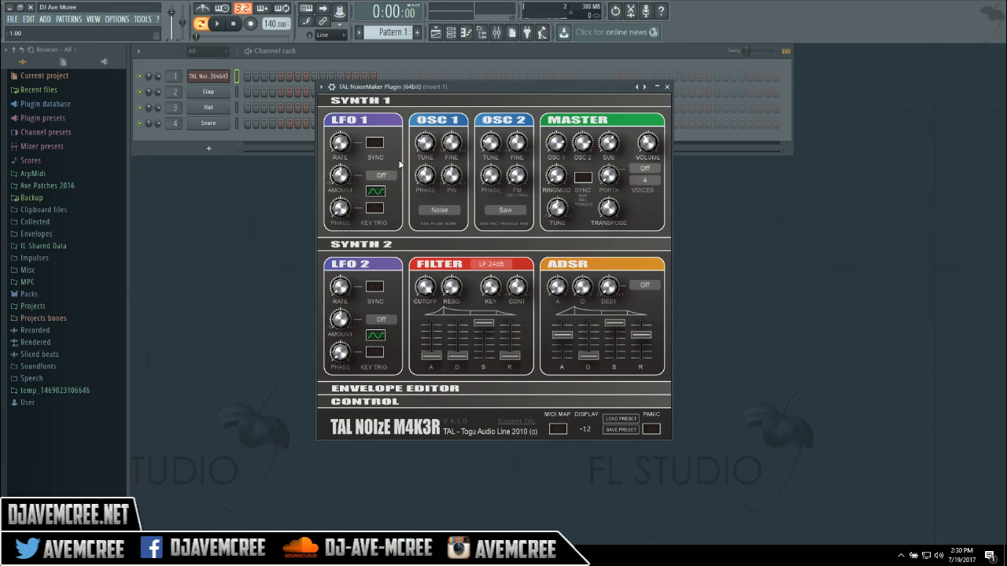
# Set the OSC 1 waveform to Pulse.
pyautogui.click(449, 211)
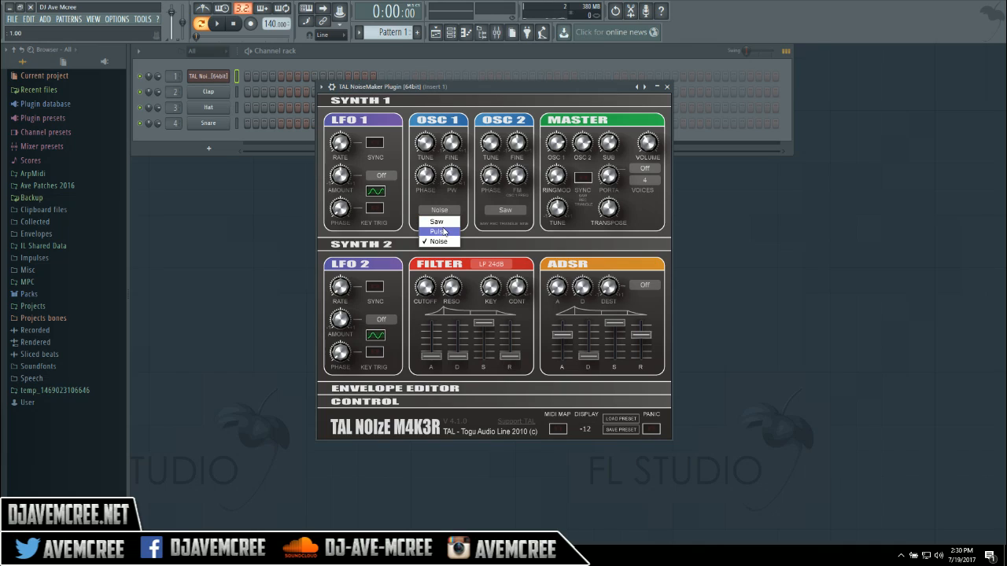
pyautogui.click(444, 230)
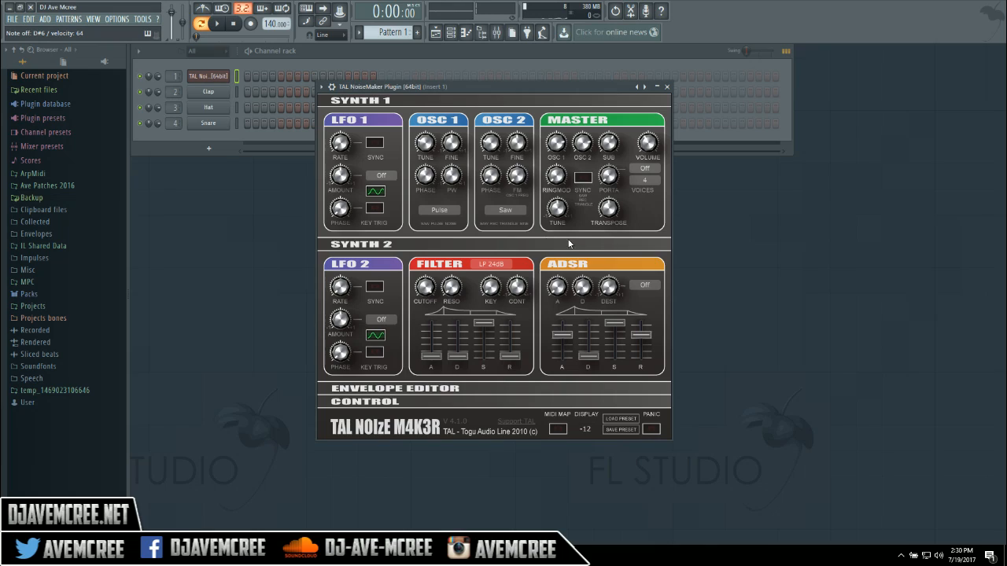
# In the Control section, raise the reverb wet amount and set the reverb size to 0.66.
pyautogui.click(424, 402)
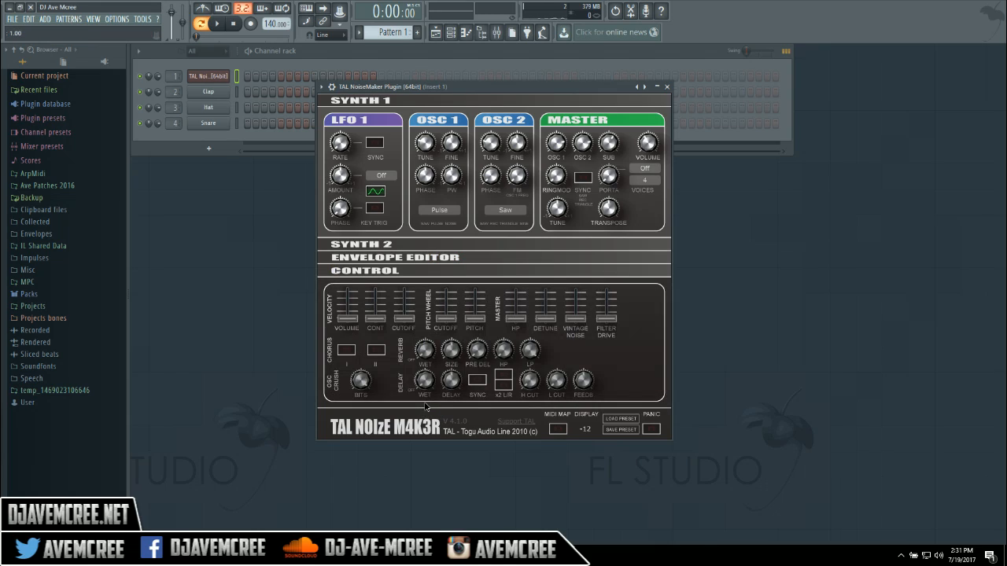
pyautogui.click(424, 354)
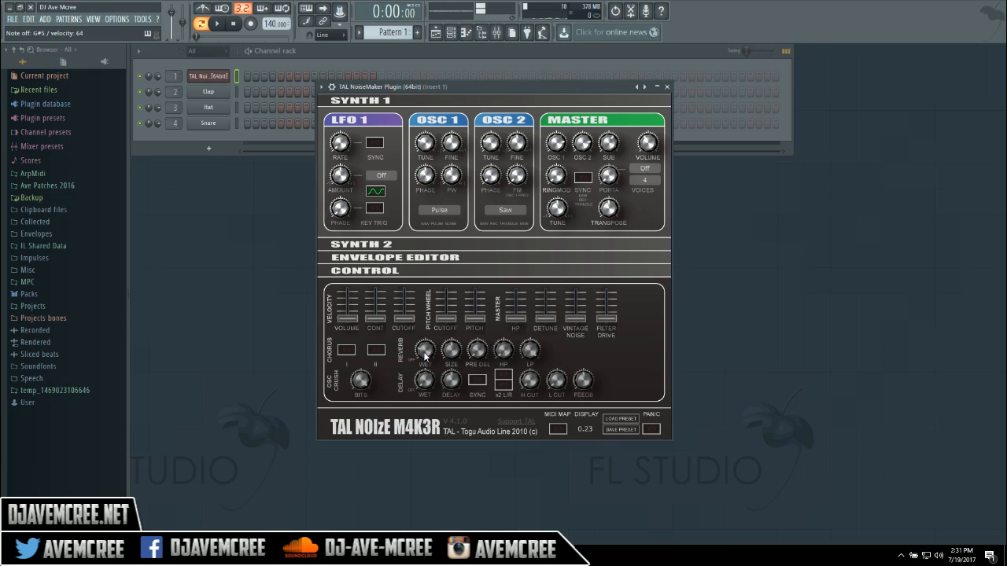
pyautogui.moveTo(425, 356); pyautogui.dragTo(415, 303)
pyautogui.moveTo(456, 355)
pyautogui.mouseDown()
pyautogui.moveTo(450, 318)
pyautogui.moveTo(450, 337)
pyautogui.mouseUp()
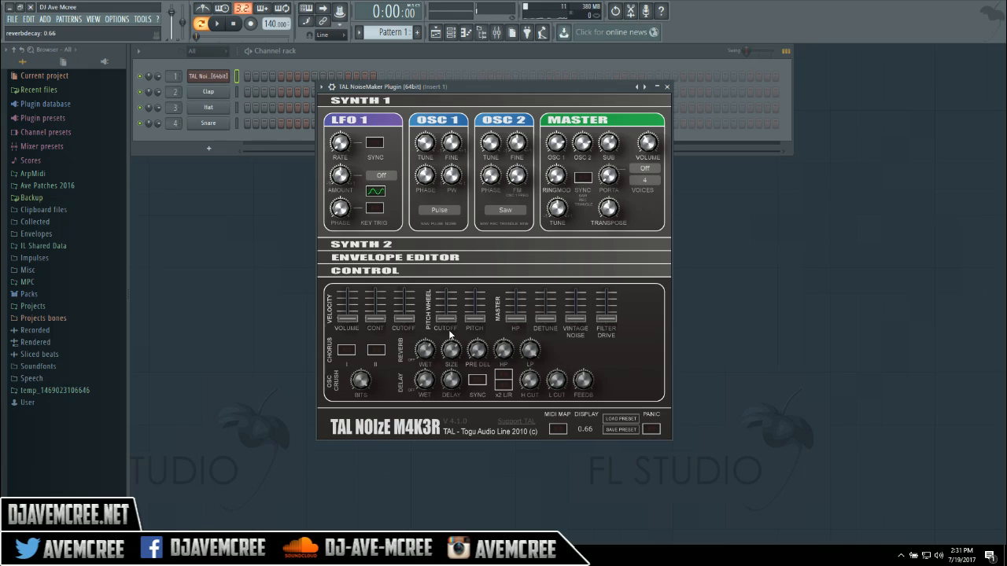
# Set the reverb's LP to 1.00 and turn its HP down.
pyautogui.click(532, 356)
pyautogui.click(531, 352)
pyautogui.moveTo(504, 354); pyautogui.dragTo(495, 282)
pyautogui.moveTo(529, 349); pyautogui.dragTo(505, 296)
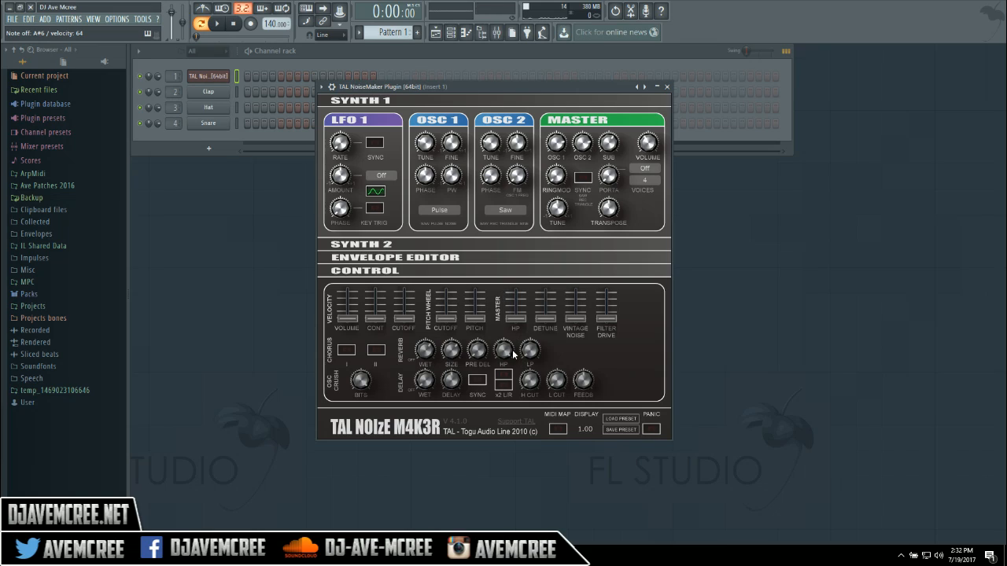
pyautogui.moveTo(505, 347); pyautogui.dragTo(523, 473)
# Lower the OSC Crush bits and bring them back up slightly.
pyautogui.moveTo(362, 383); pyautogui.dragTo(383, 483)
pyautogui.moveTo(362, 382); pyautogui.dragTo(360, 358)
# Enable delay sync and, after trying a wetter delay, set the delay wet amount to 0.00.
pyautogui.moveTo(425, 381); pyautogui.dragTo(412, 316)
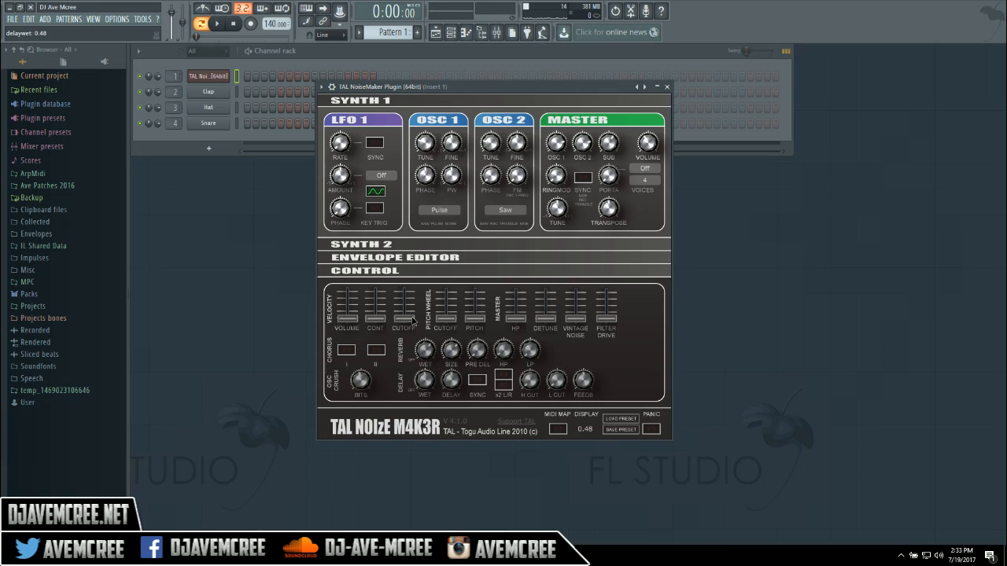
pyautogui.click(476, 384)
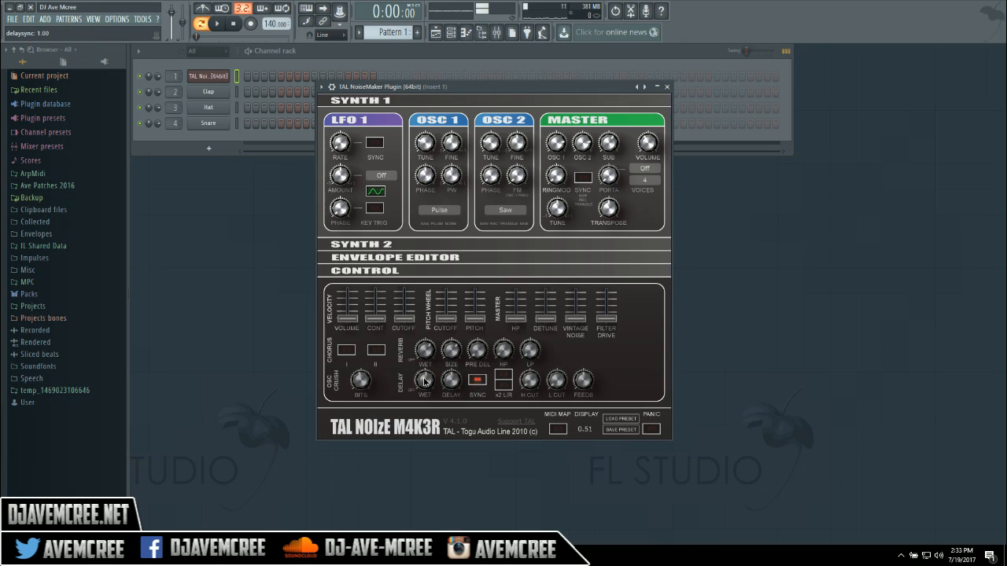
pyautogui.moveTo(426, 382); pyautogui.dragTo(436, 439)
pyautogui.moveTo(431, 382); pyautogui.dragTo(431, 389)
# In Synth 2, change the filter type to HP 12dB and set its cutoff to 0.28.
pyautogui.click(445, 245)
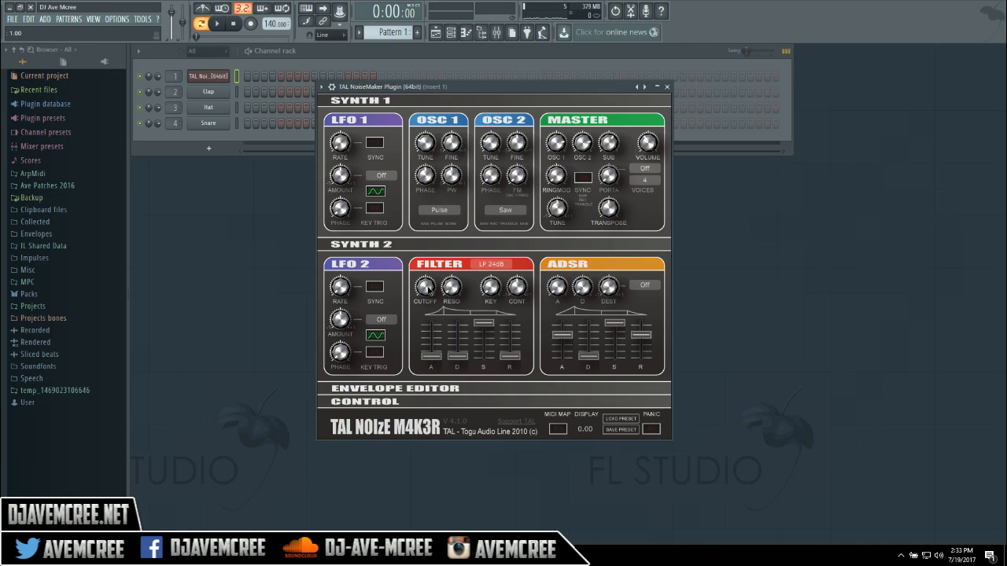
pyautogui.moveTo(428, 290); pyautogui.dragTo(440, 381)
pyautogui.click(491, 267)
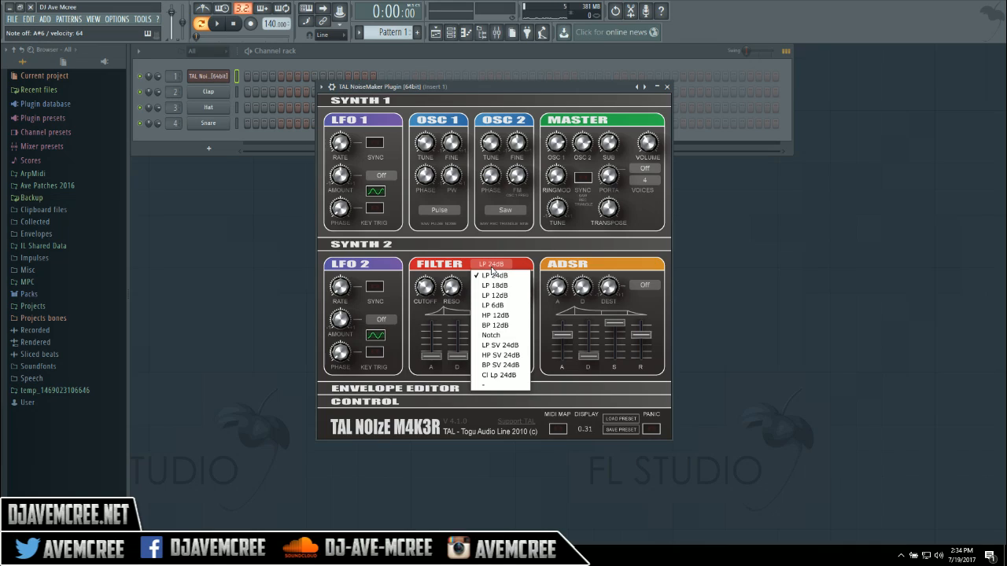
pyautogui.click(494, 315)
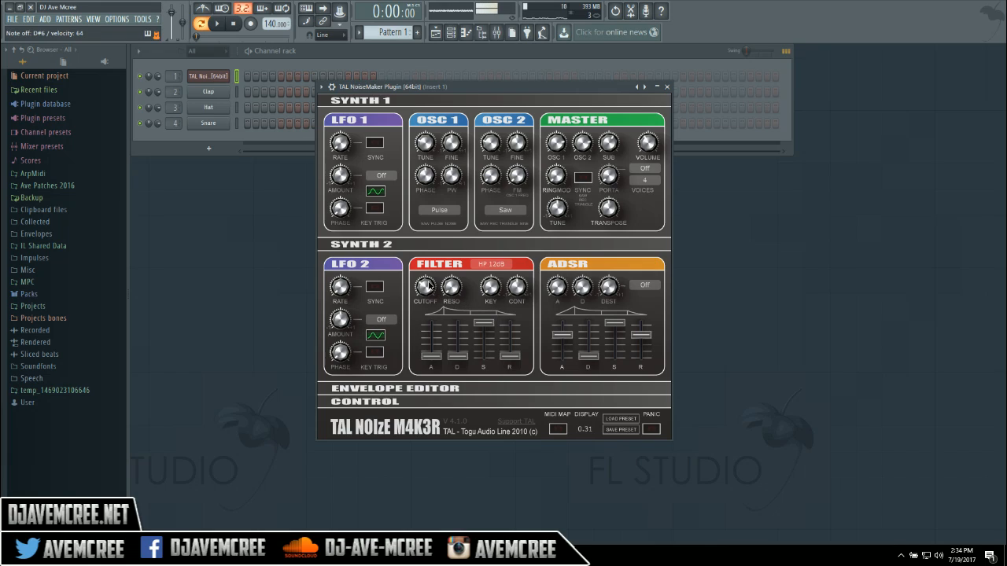
pyautogui.moveTo(428, 287); pyautogui.dragTo(425, 291)
# Route LFO 2 to the Filter and set its amount to 0.3035.
pyautogui.click(381, 321)
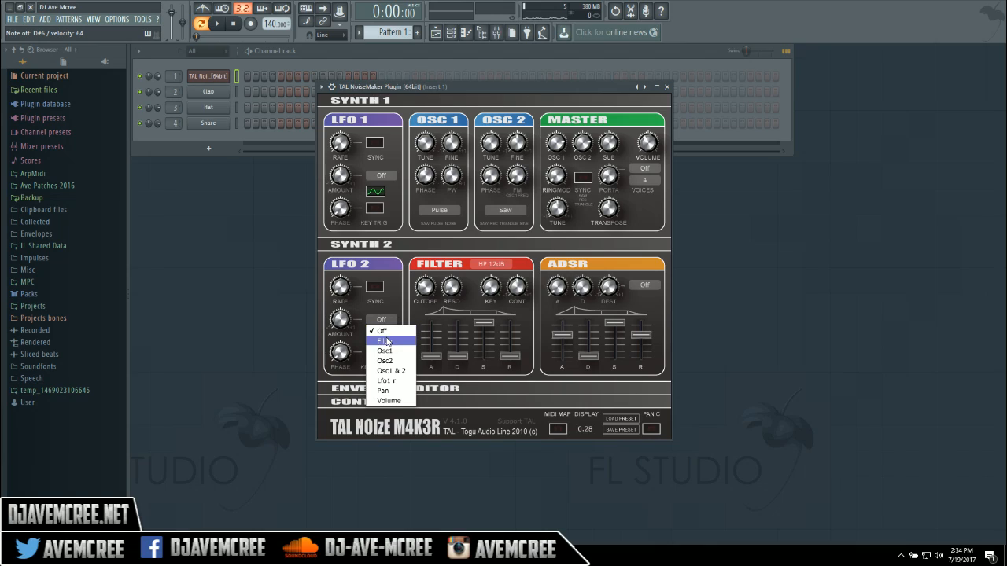
pyautogui.click(385, 340)
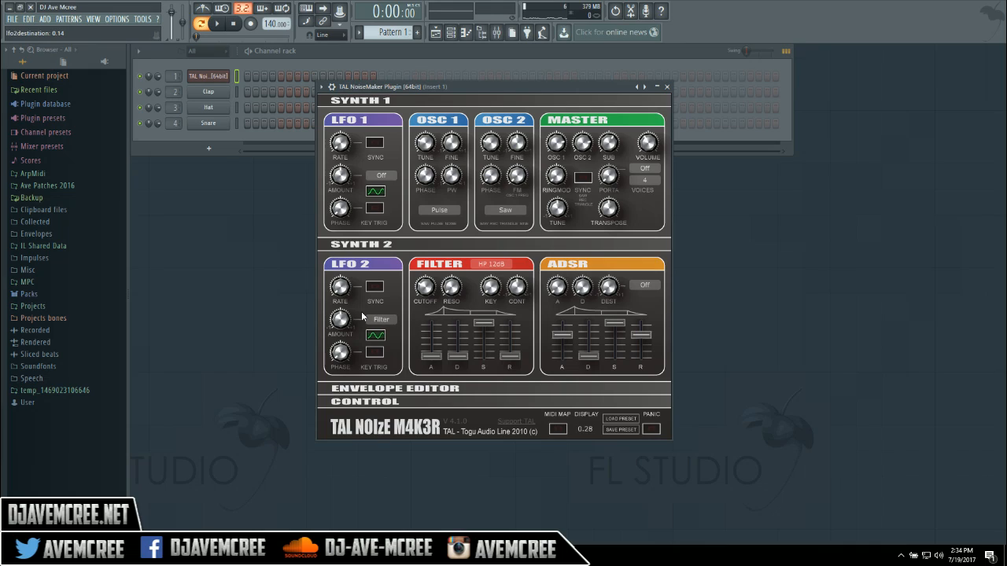
pyautogui.moveTo(341, 319); pyautogui.dragTo(340, 282)
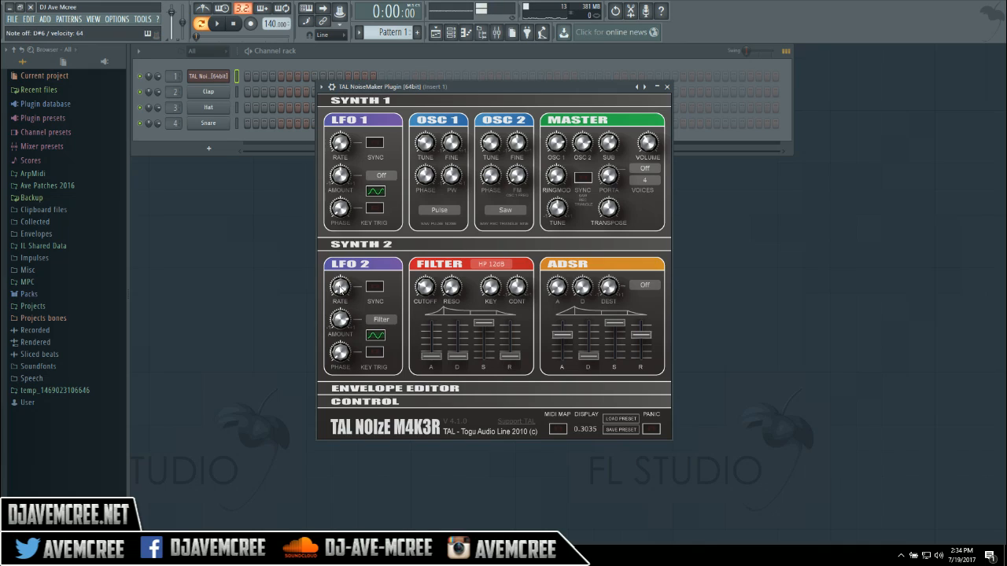
# Enable sync on LFO 2 and set its rate to 1/2T.
pyautogui.click(340, 288)
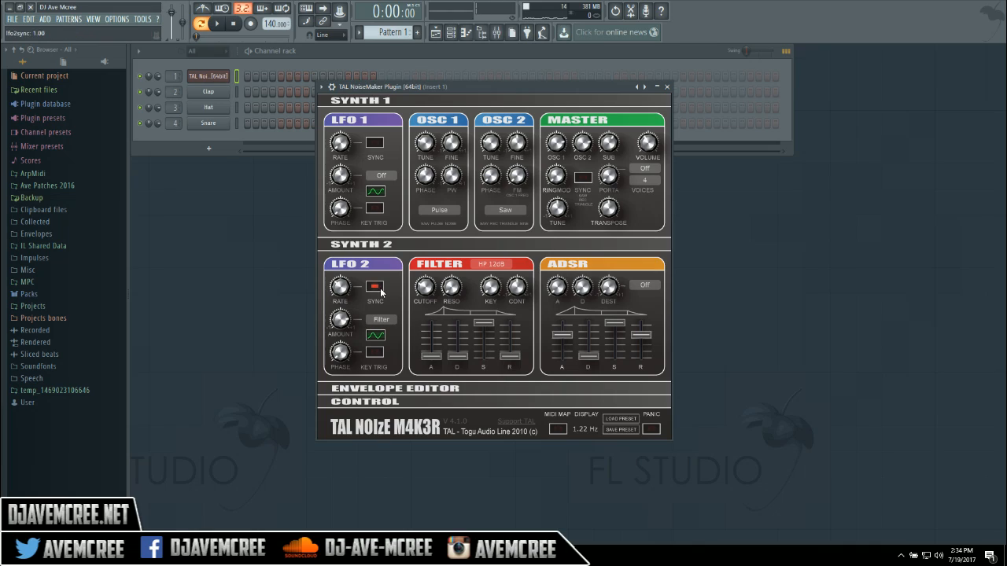
pyautogui.click(379, 291)
pyautogui.click(342, 289)
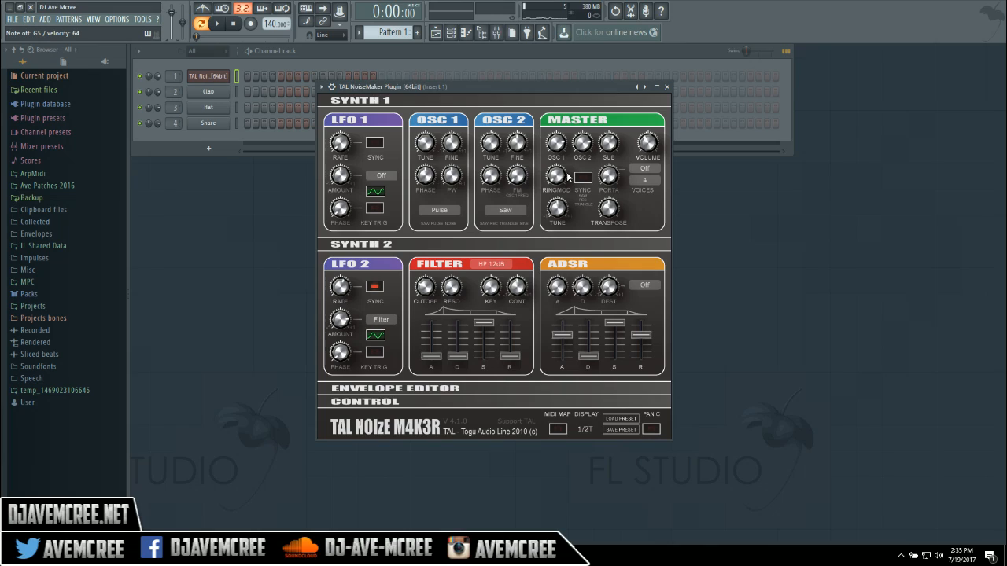
# Raise the ring modulation amount in the Master section of Synth 1 to 0.89.
pyautogui.moveTo(561, 175); pyautogui.dragTo(563, 140)
pyautogui.moveTo(556, 175); pyautogui.dragTo(544, 98)
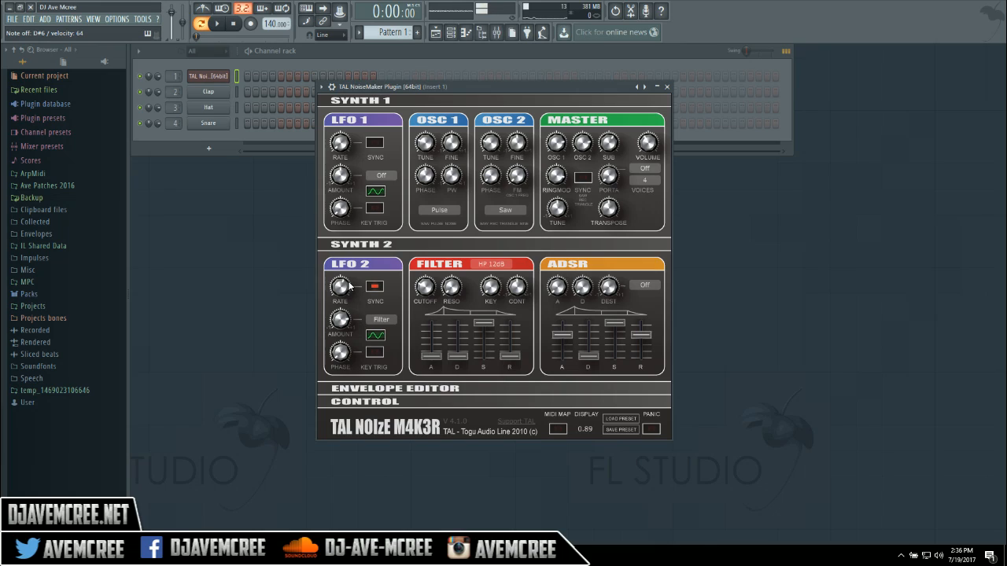
# Change the Synth 2 filter type to LP 24dB and, after trying a 2/1 rate, set the LFO 2 rate to 1/4T.
pyautogui.moveTo(341, 286); pyautogui.dragTo(350, 324)
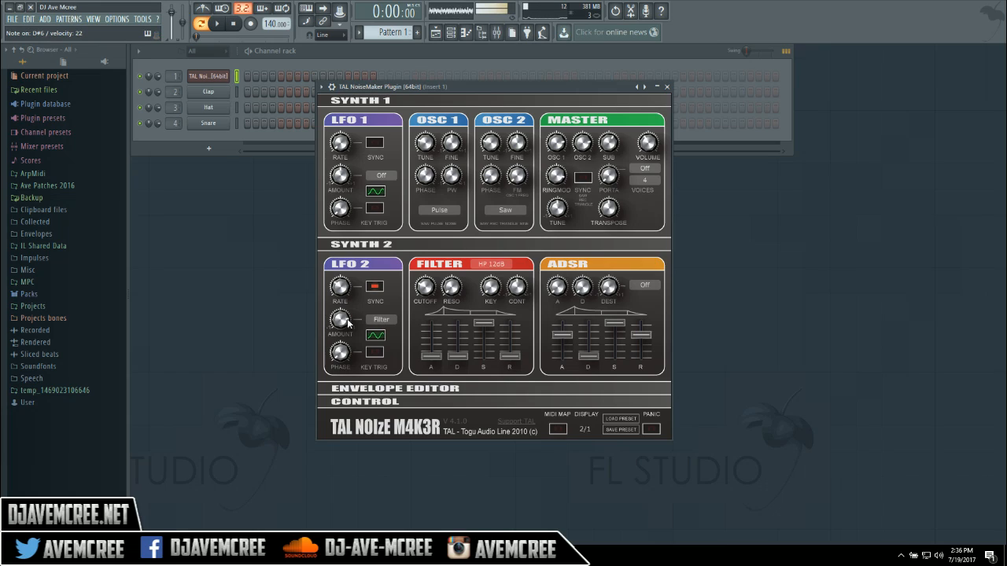
pyautogui.click(489, 266)
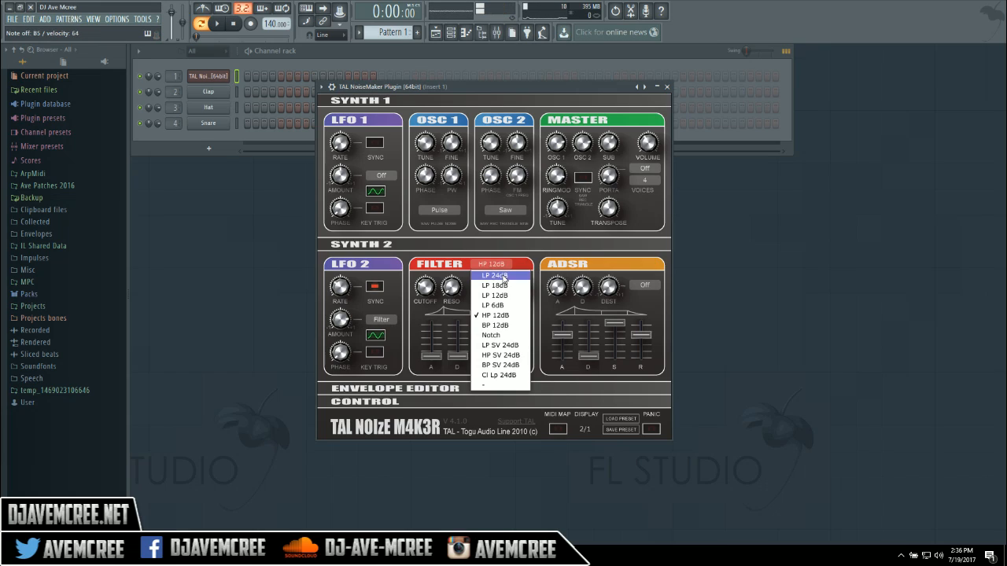
pyautogui.click(504, 276)
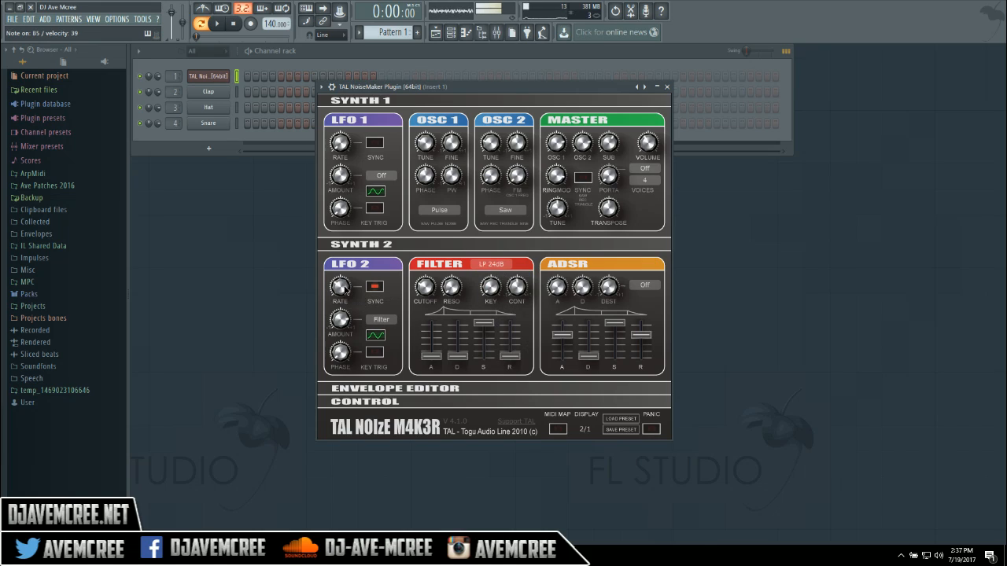
pyautogui.moveTo(343, 289); pyautogui.dragTo(341, 266)
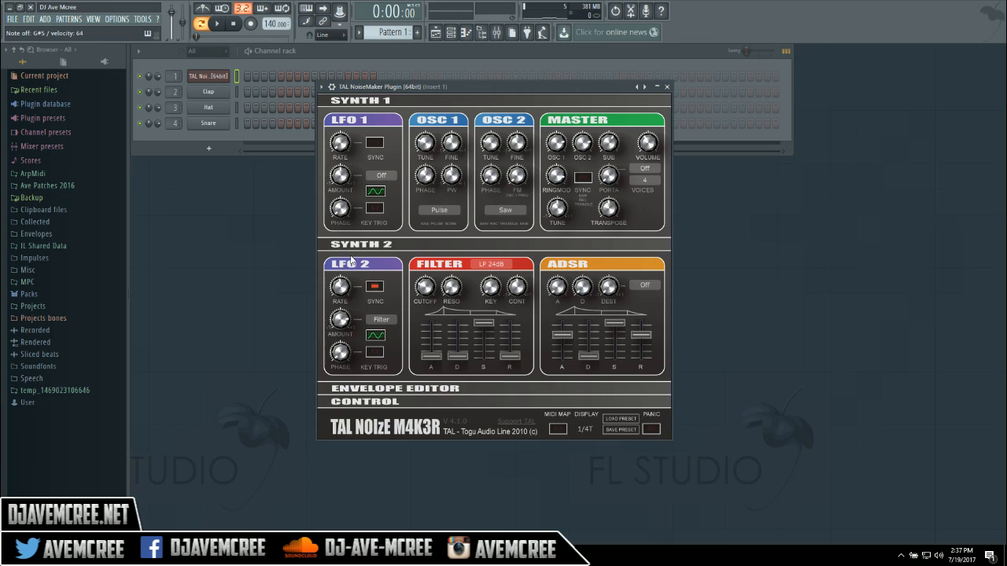
pyautogui.click(388, 323)
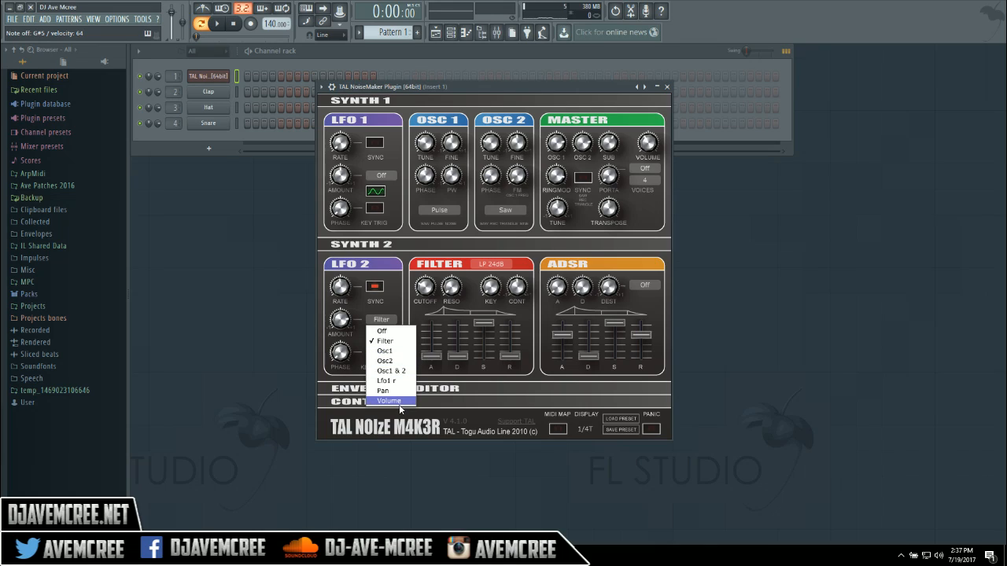
pyautogui.click(399, 256)
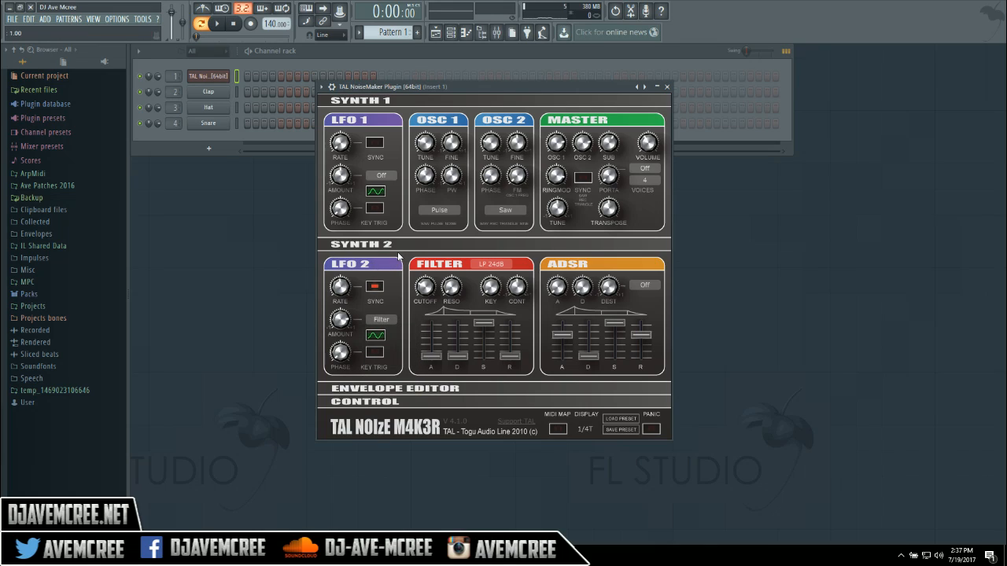
pyautogui.click(386, 181)
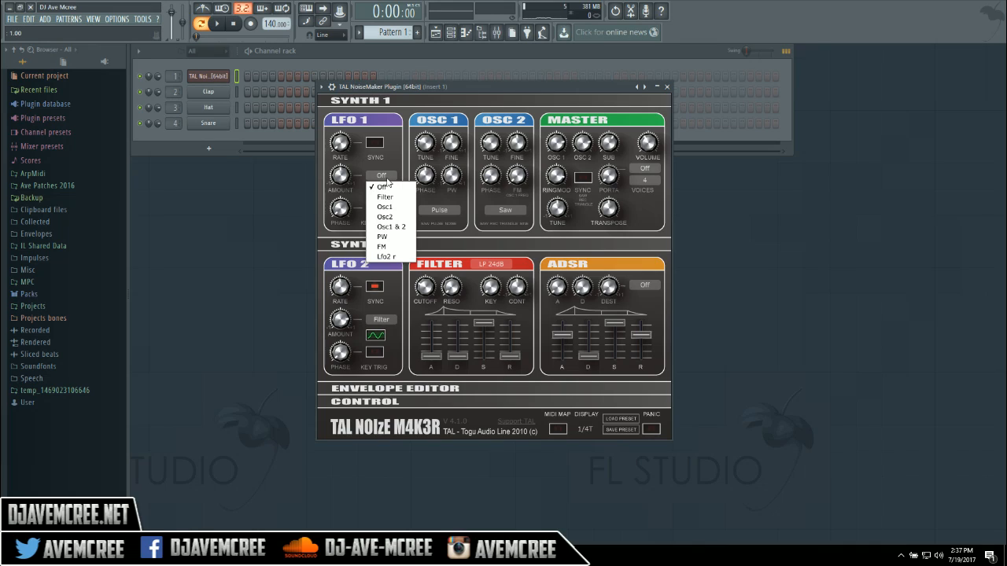
pyautogui.click(329, 228)
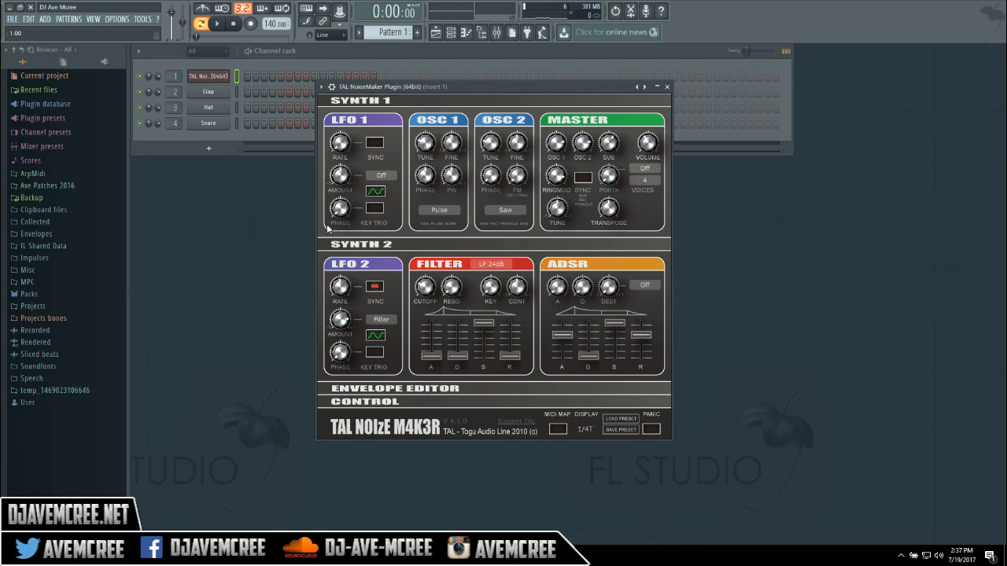